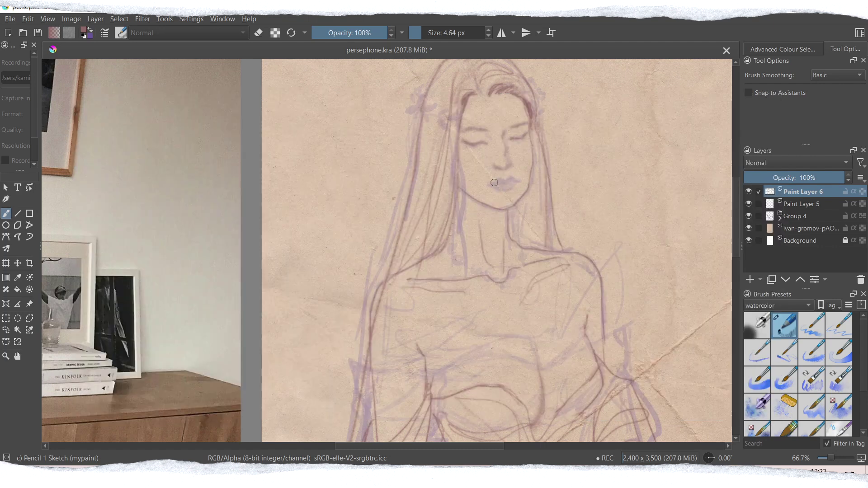
Sketch the woman's lips in fine pencil and brush a light tone over her lower face on the Soft Light layer.
drag(492, 186, 502, 178)
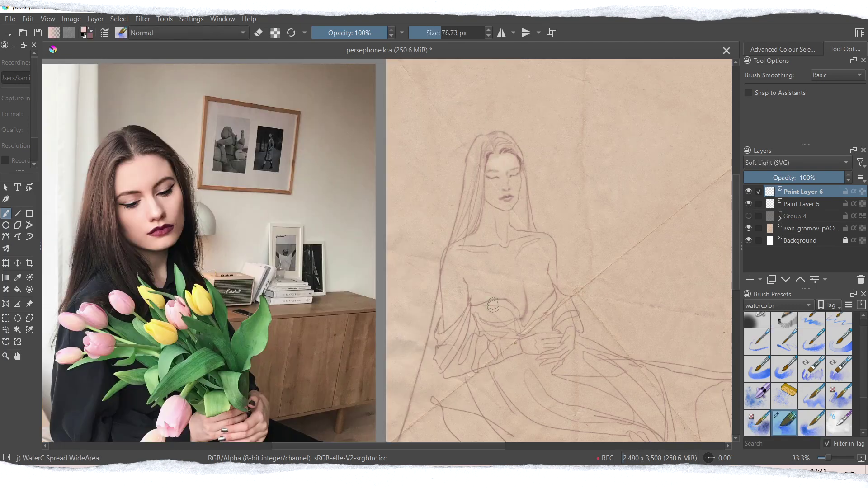
drag(505, 204, 506, 198)
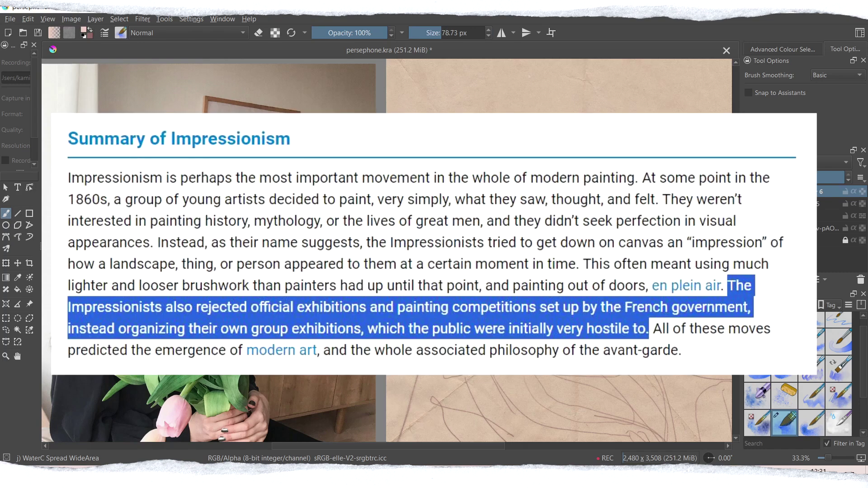
Shade the face, neck, chest and arms on a new Multiply layer using WaterC Spread WideArea at 78.73 px.
key(Insert)
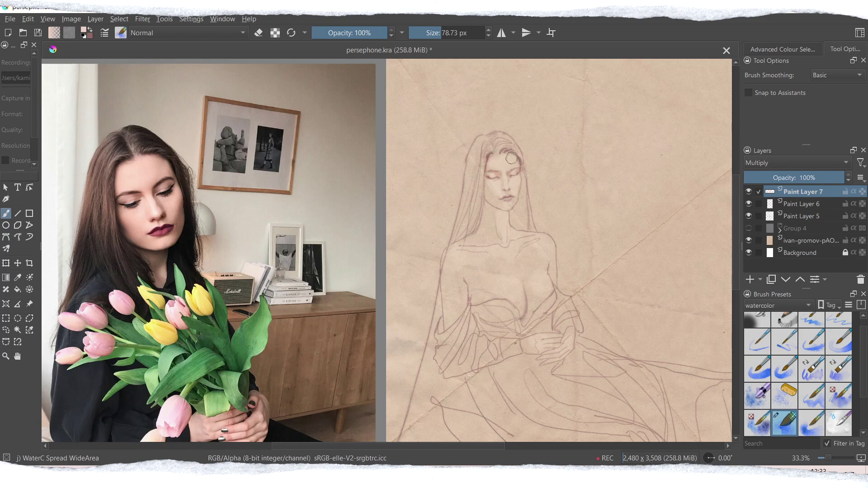
drag(517, 162, 520, 173)
drag(501, 177, 502, 188)
drag(485, 185, 488, 204)
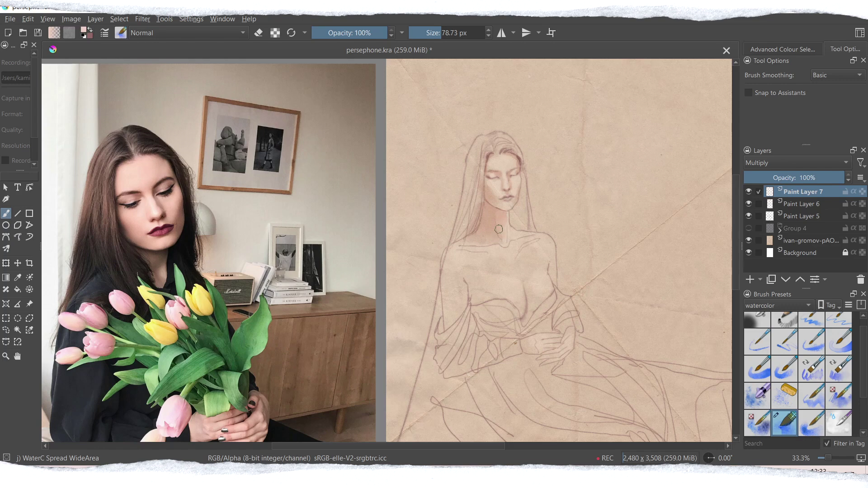
drag(500, 218, 492, 219)
drag(471, 277, 465, 282)
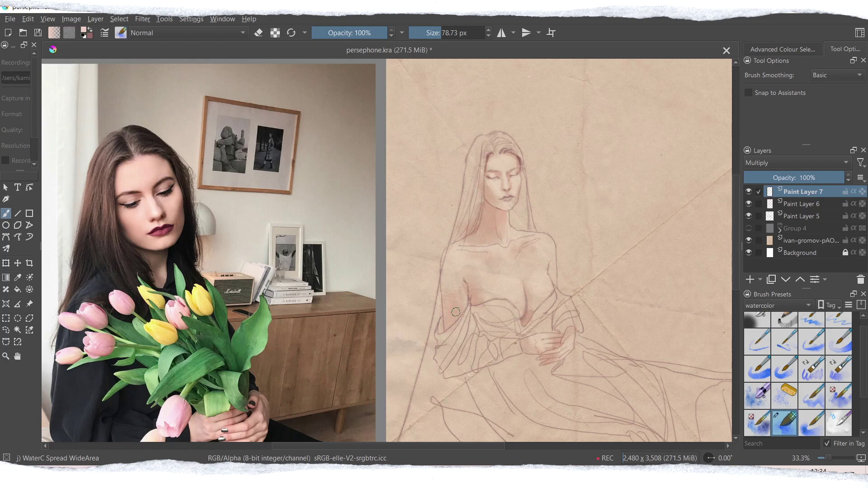
drag(550, 275, 551, 266)
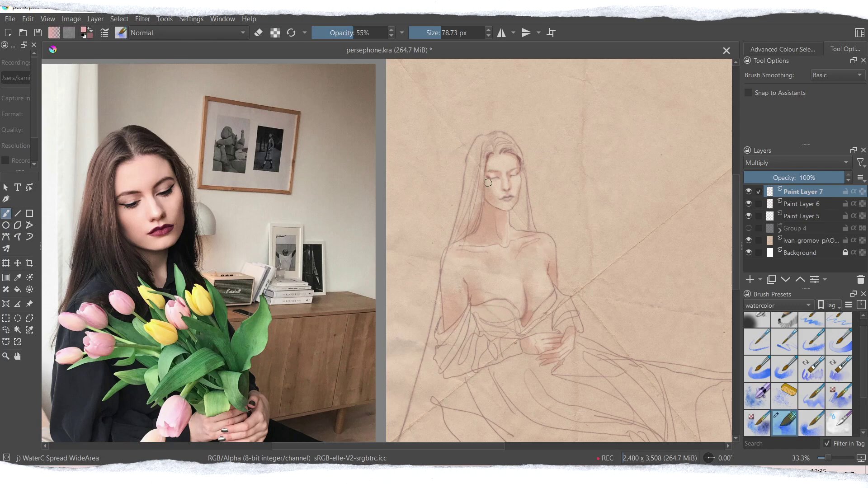
Tint the cheeks, eyelids, nose, chest and shoulder with a pink watercolor wash at 55% opacity.
mouse_move(488, 189)
mouse_down()
mouse_move(496, 186)
mouse_move(495, 195)
mouse_up()
drag(518, 181, 491, 188)
click(506, 205)
drag(506, 286, 516, 301)
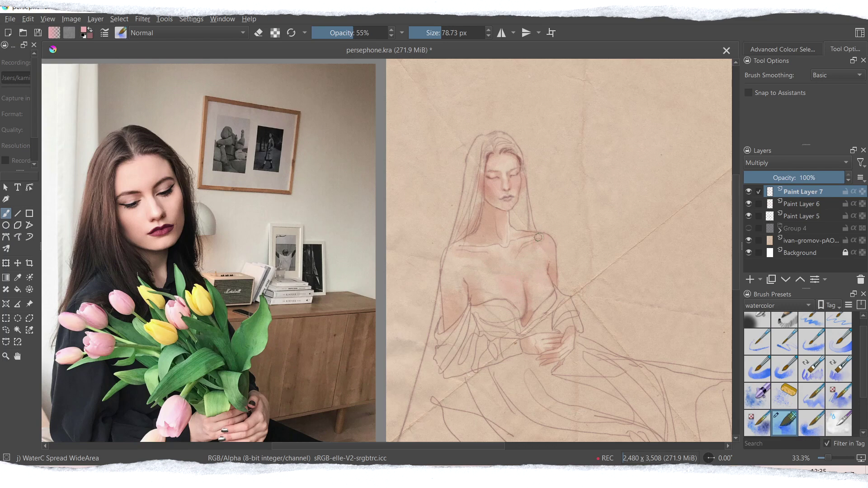
mouse_move(459, 253)
mouse_down()
mouse_move(443, 260)
mouse_move(445, 269)
mouse_move(458, 253)
mouse_move(455, 276)
mouse_up()
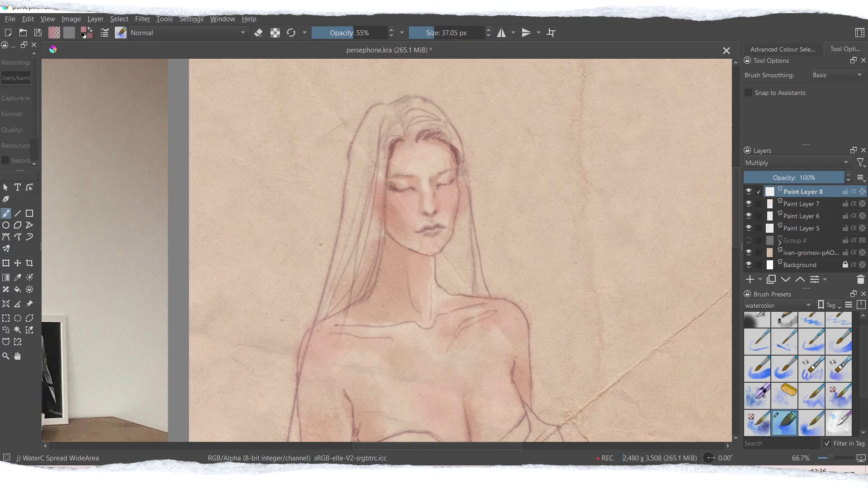
Paint red eyeshadow and lips at 37.05 px on a new Multiply layer, and shade the face's edge on Paint Layer 7 at 42% opacity.
mouse_move(391, 186)
mouse_down()
mouse_move(420, 194)
mouse_move(388, 185)
mouse_move(444, 208)
mouse_move(455, 180)
mouse_up()
mouse_move(454, 177)
mouse_down()
mouse_move(441, 185)
mouse_move(449, 182)
mouse_up()
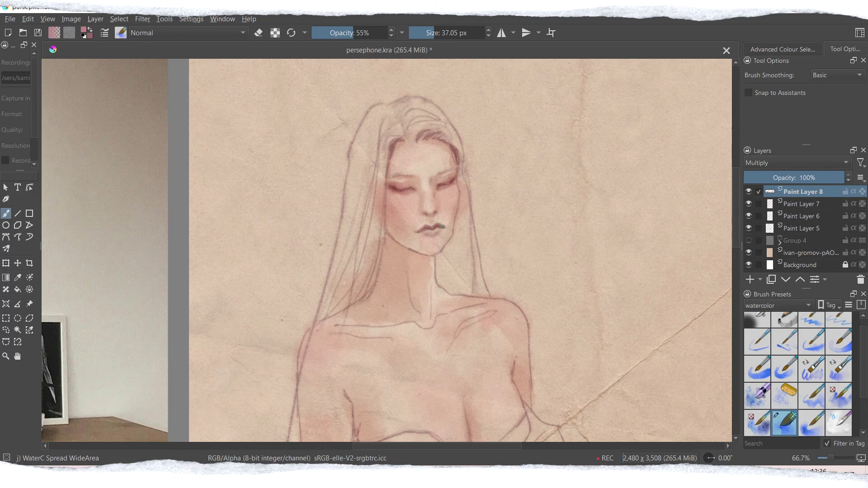
click(426, 232)
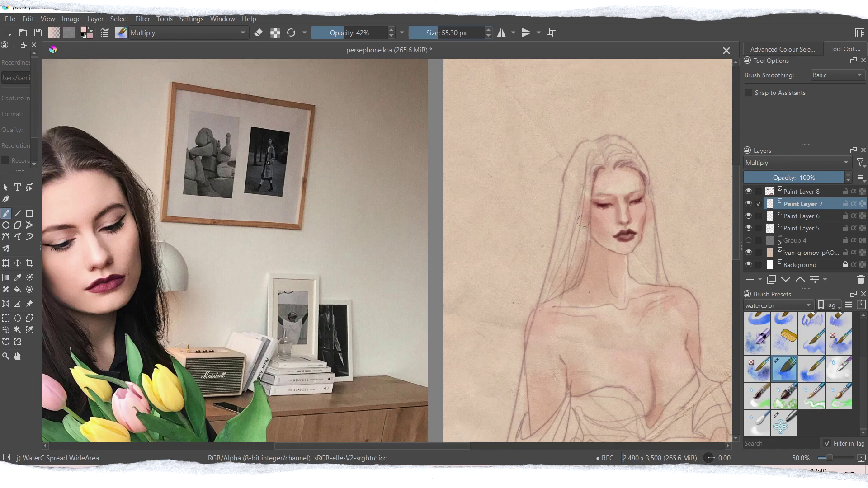
drag(588, 226, 601, 226)
drag(586, 214, 588, 223)
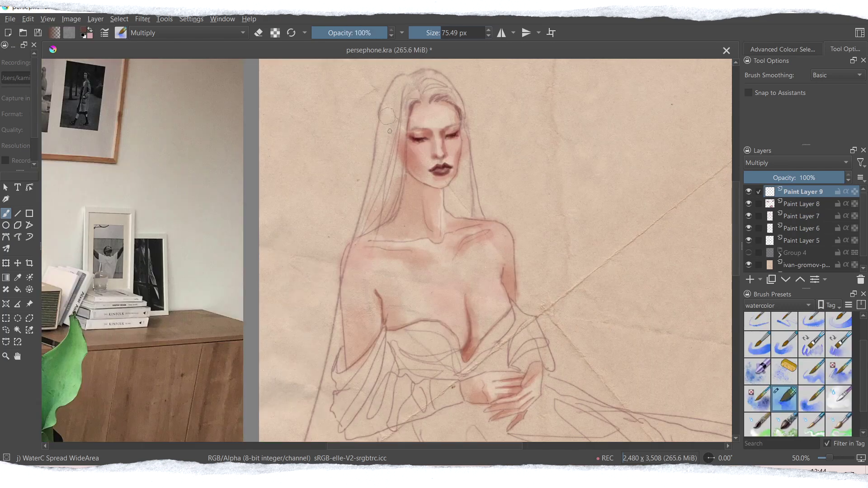
Fill the long hair and wash the cape in dark brown on a new Multiply layer, using 75.49 px and 204.64 px watercolor brushes.
mouse_move(391, 119)
mouse_down()
mouse_move(380, 201)
mouse_move(392, 131)
mouse_up()
mouse_move(382, 168)
mouse_down()
mouse_move(356, 235)
mouse_move(385, 135)
mouse_up()
mouse_move(385, 185)
mouse_down()
mouse_move(381, 211)
mouse_move(397, 155)
mouse_move(383, 216)
mouse_move(389, 196)
mouse_move(366, 226)
mouse_move(435, 88)
mouse_move(430, 93)
mouse_move(427, 82)
mouse_move(435, 83)
mouse_move(425, 74)
mouse_move(461, 109)
mouse_move(446, 189)
mouse_move(463, 133)
mouse_move(465, 185)
mouse_move(459, 200)
mouse_move(455, 186)
mouse_move(473, 208)
mouse_up()
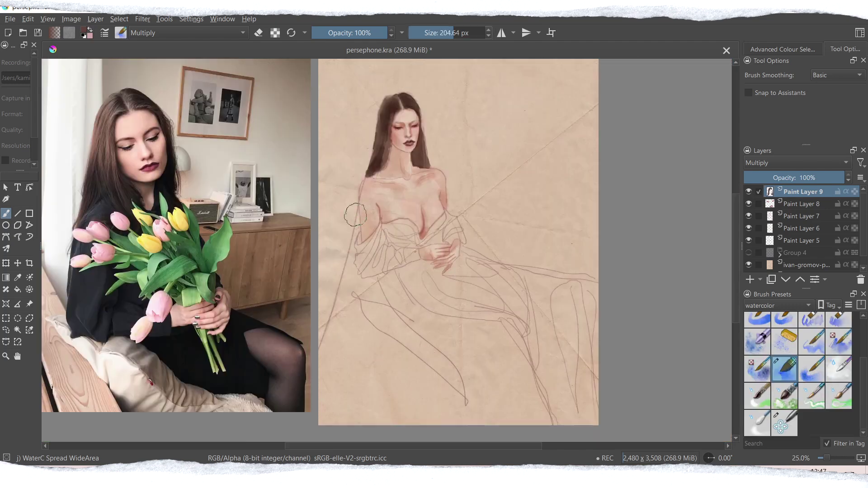
mouse_move(356, 215)
mouse_down()
mouse_move(352, 281)
mouse_move(355, 259)
mouse_move(331, 355)
mouse_move(348, 312)
mouse_move(369, 365)
mouse_move(361, 301)
mouse_move(380, 362)
mouse_move(367, 341)
mouse_move(418, 421)
mouse_move(412, 363)
mouse_move(447, 405)
mouse_move(445, 396)
mouse_move(386, 327)
mouse_move(369, 285)
mouse_move(361, 287)
mouse_move(357, 217)
mouse_up()
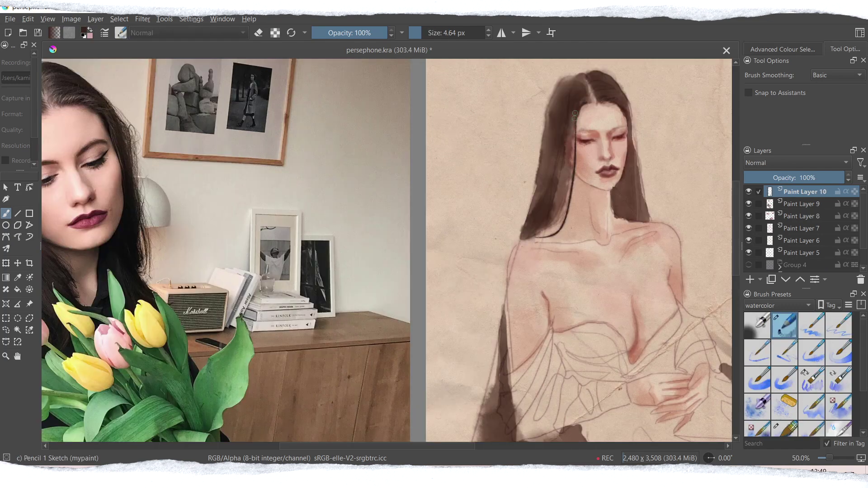
Outline the hair strands and the cape's folds in dark pencil at 4.64 px on a new Normal layer.
mouse_move(575, 115)
mouse_down()
mouse_move(574, 210)
mouse_move(513, 239)
mouse_up()
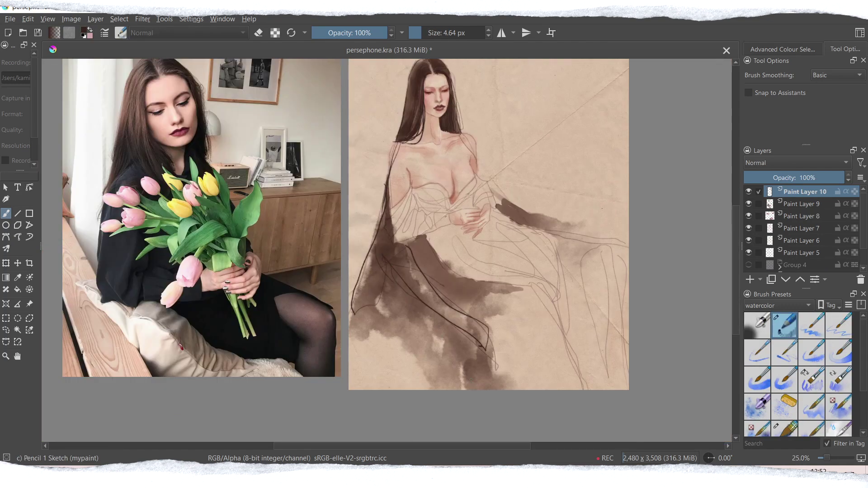
drag(389, 279, 465, 388)
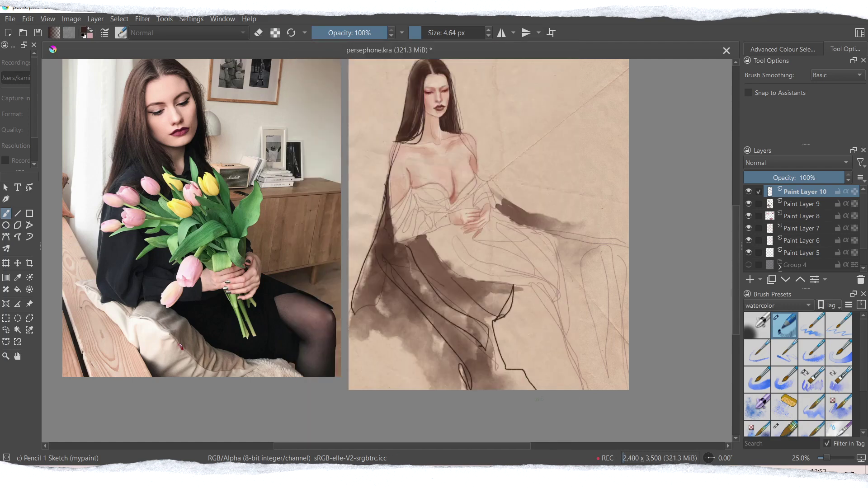
drag(350, 315, 429, 391)
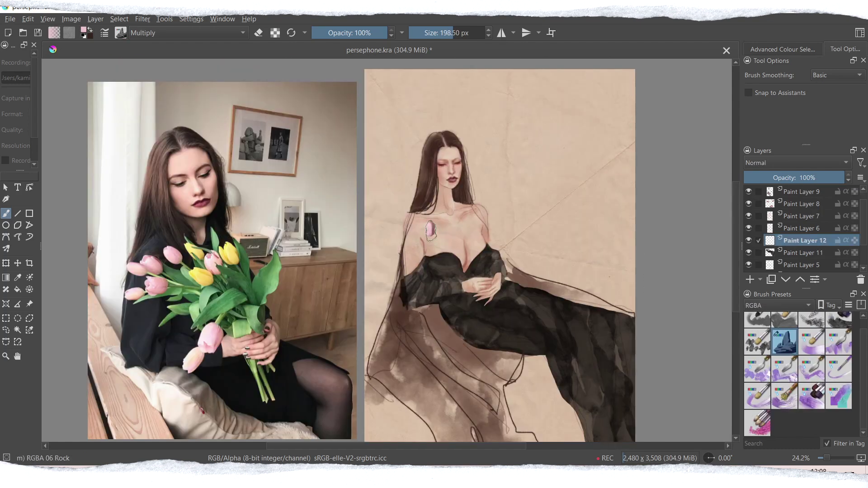
Paint a pink tulip petal over the chest with the RGBA 06 Rock brush at 198.50 px on Paint Layer 12.
drag(431, 231, 428, 243)
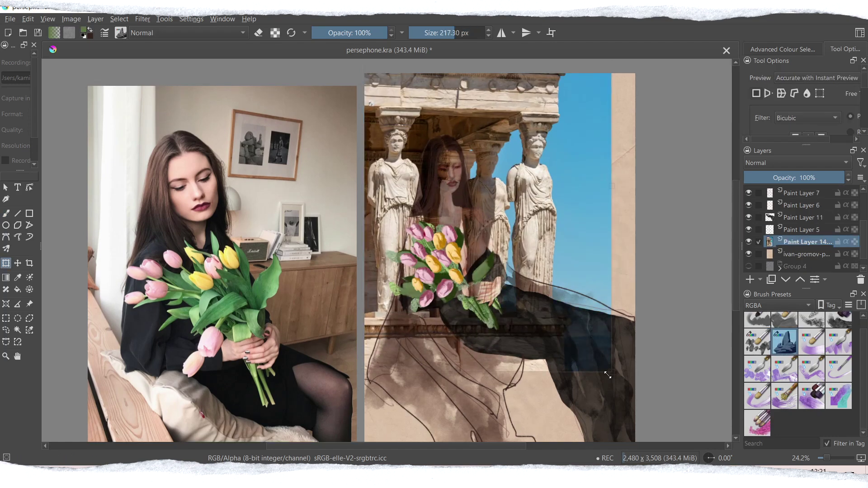
Enlarge and position the caryatid temple photo behind the woman, and apply the transform.
drag(557, 211, 551, 235)
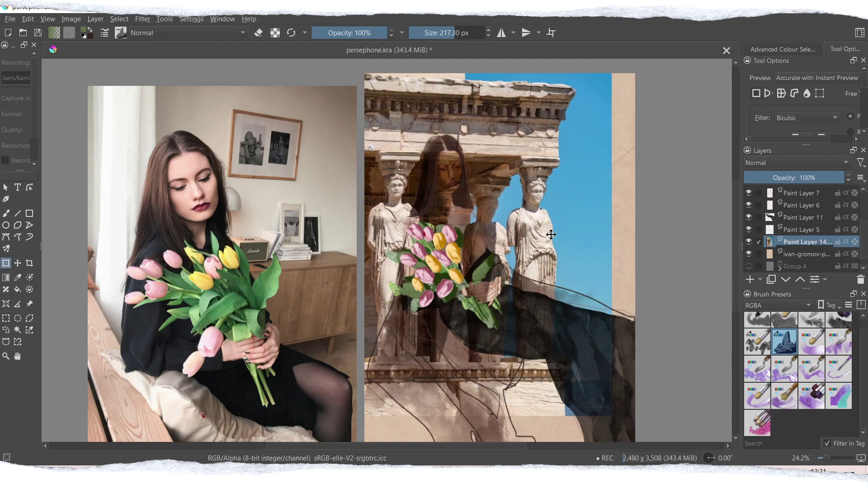
key(Return)
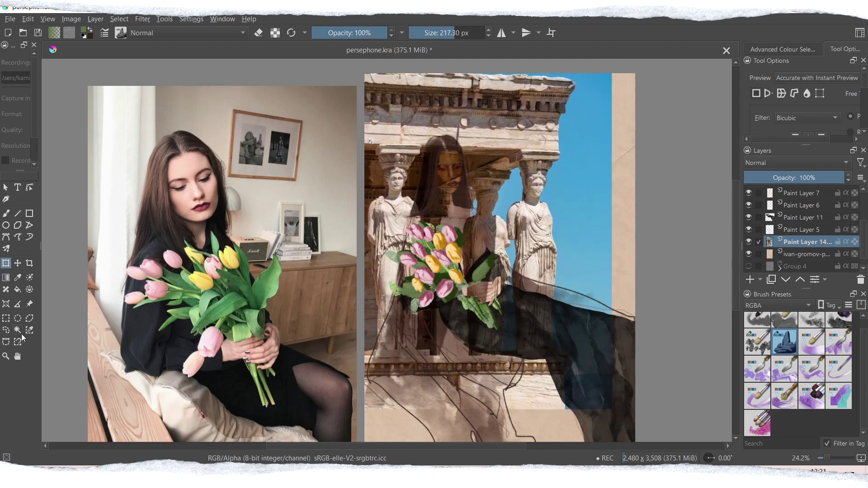
Select the blue sky beside and between the caryatids by contiguous colour and delete it from the temple photo.
click(18, 330)
click(583, 176)
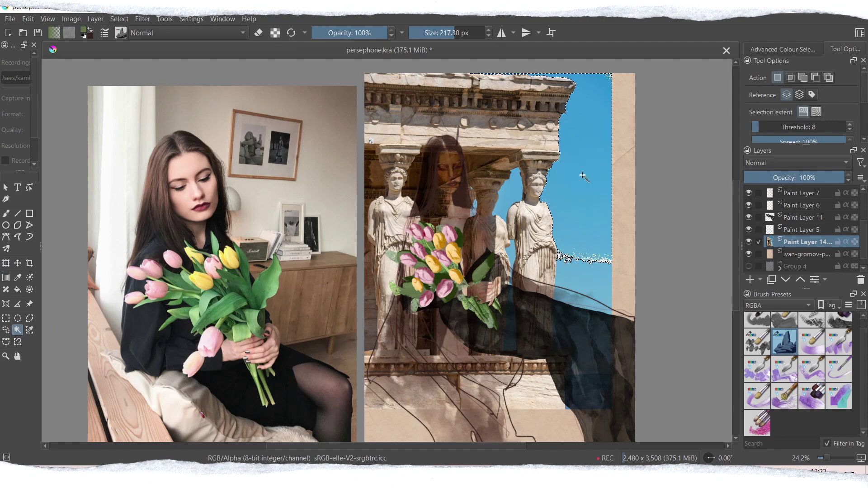
key(Delete)
click(510, 198)
key(Delete)
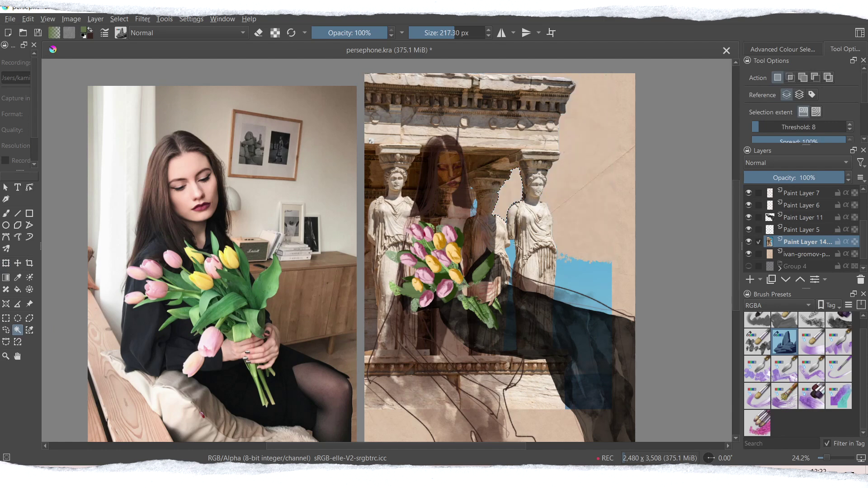
click(512, 254)
key(Delete)
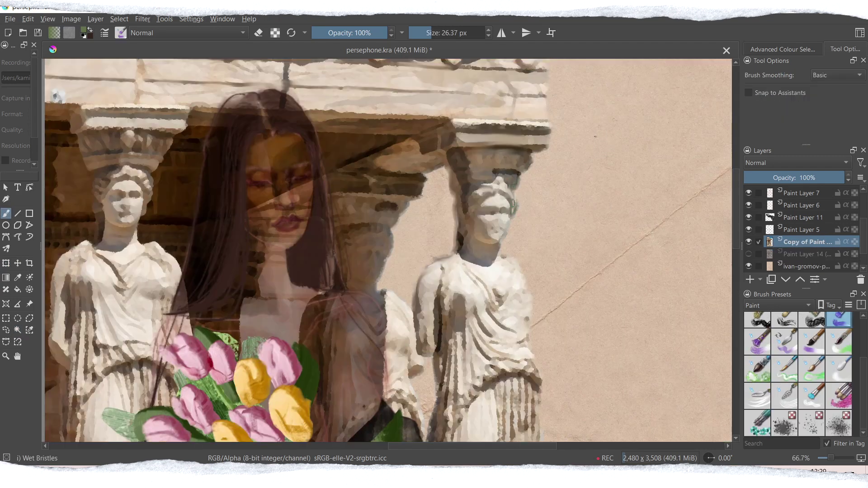
Paint over the rightmost caryatid's face, torso and skirt folds with Wet Bristles at 26.37 px and 52.74 px on the copied temple layer.
drag(514, 204, 506, 221)
mouse_move(518, 272)
mouse_down()
mouse_move(530, 296)
mouse_move(526, 347)
mouse_up()
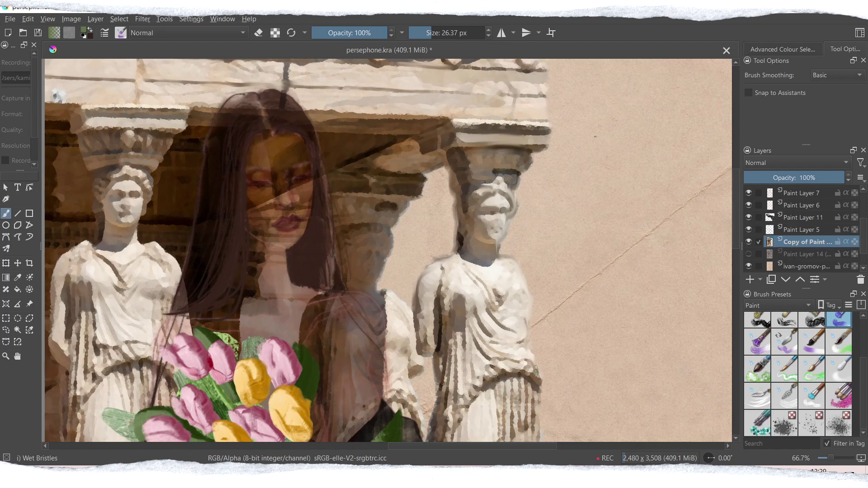
scroll(737, 231, down, 3)
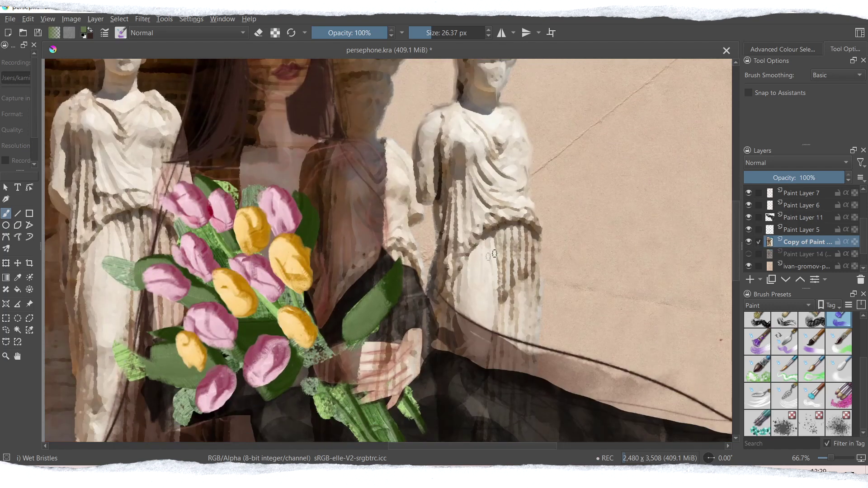
drag(521, 241, 510, 342)
drag(518, 264, 511, 334)
drag(519, 244, 513, 327)
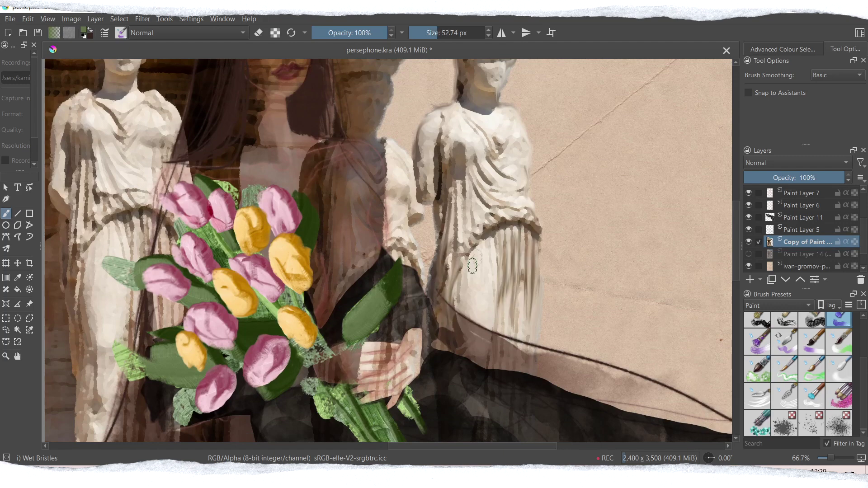
mouse_move(472, 266)
mouse_down()
mouse_move(469, 235)
mouse_move(493, 220)
mouse_move(527, 218)
mouse_move(489, 205)
mouse_move(469, 146)
mouse_move(496, 189)
mouse_up()
mouse_move(435, 140)
mouse_down()
mouse_move(442, 122)
mouse_move(435, 165)
mouse_move(446, 115)
mouse_move(511, 162)
mouse_move(456, 235)
mouse_up()
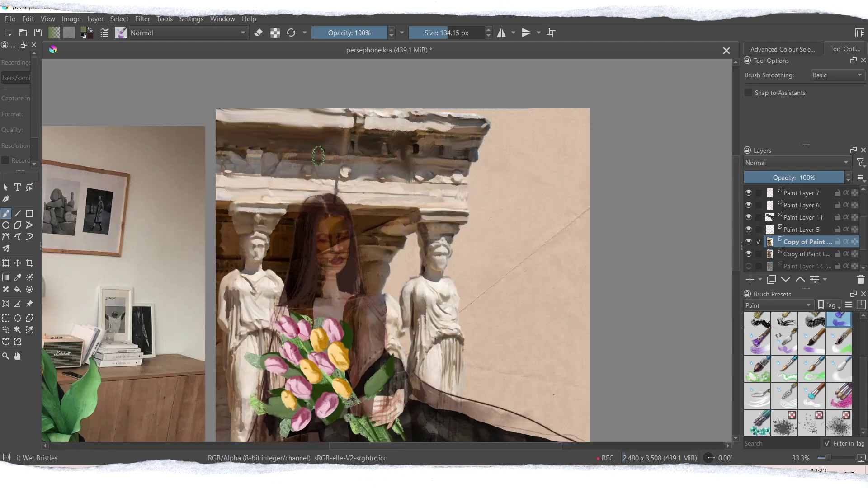
Smear the temple's entablature and the caryatids into loose strokes with Wet Bristles at 134.15 px on another layer copy.
mouse_move(317, 156)
mouse_down()
mouse_move(301, 163)
mouse_move(256, 160)
mouse_move(272, 196)
mouse_move(223, 188)
mouse_move(261, 193)
mouse_move(218, 195)
mouse_move(279, 195)
mouse_up()
drag(253, 222, 269, 215)
mouse_move(257, 259)
mouse_down()
mouse_move(272, 284)
mouse_move(229, 288)
mouse_move(228, 316)
mouse_move(244, 327)
mouse_move(253, 312)
mouse_move(270, 327)
mouse_move(273, 380)
mouse_up()
mouse_move(279, 335)
mouse_down()
mouse_move(276, 381)
mouse_move(240, 402)
mouse_move(240, 434)
mouse_up()
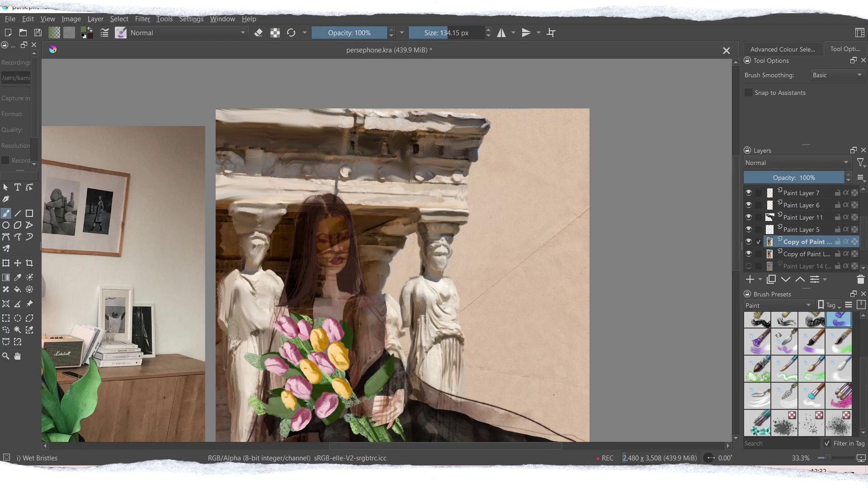
drag(245, 249, 256, 276)
mouse_move(430, 267)
mouse_down()
mouse_move(419, 220)
mouse_move(456, 235)
mouse_move(465, 224)
mouse_move(483, 282)
mouse_move(448, 227)
mouse_up()
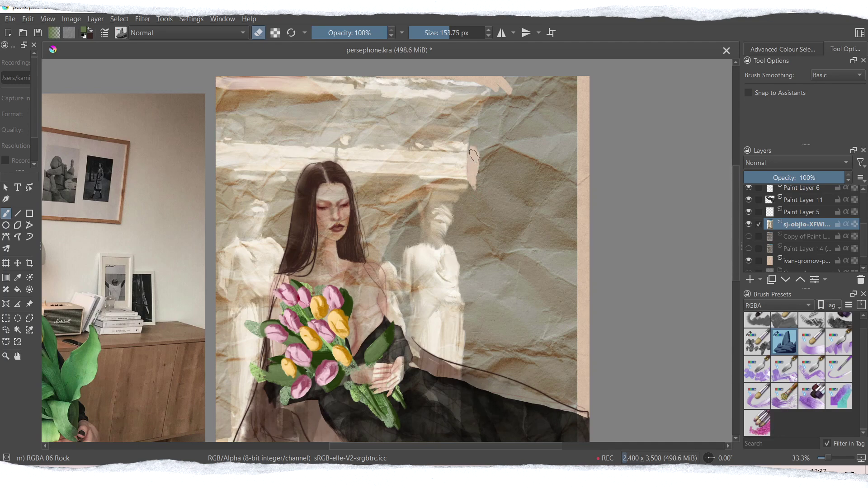
Erase the crumpled paper texture along the temple's outer edge and the rightmost caryatid with the RGBA 06 Rock brush.
mouse_move(472, 153)
mouse_down()
mouse_move(484, 132)
mouse_move(494, 86)
mouse_up()
drag(452, 233, 467, 303)
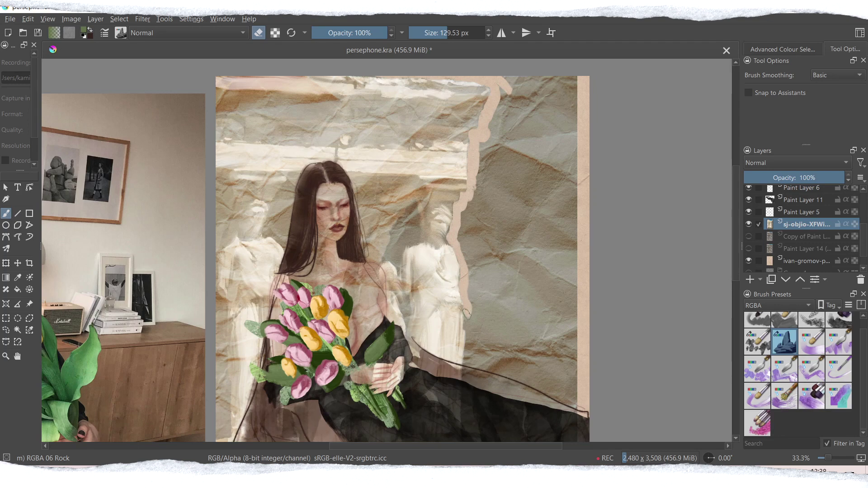
drag(468, 330, 467, 379)
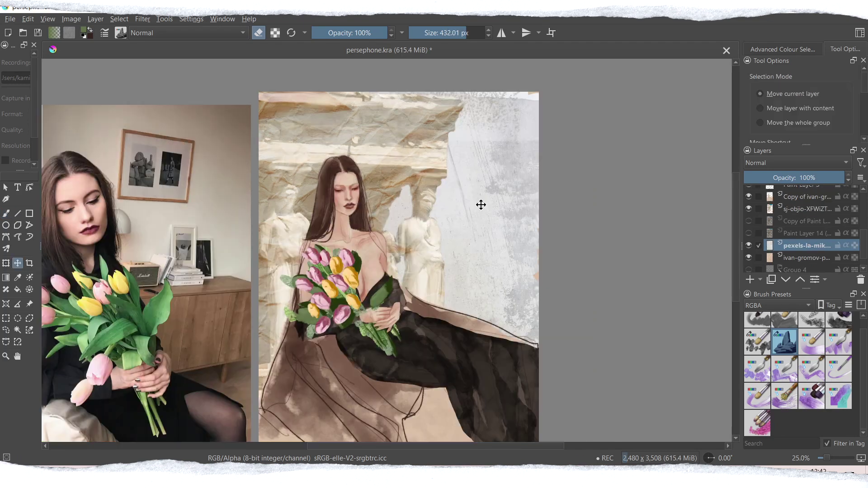
Move the grey concrete texture layer up towards the page's upper-right corner behind the temple.
drag(480, 203, 523, 124)
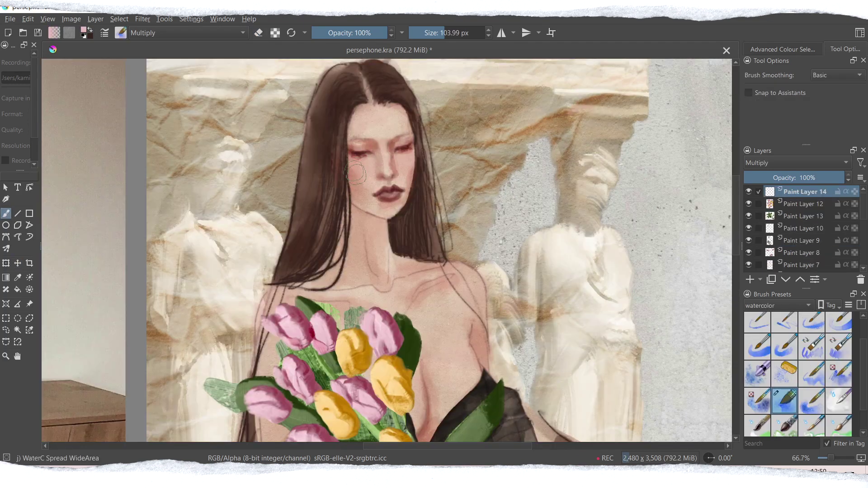
Brush stronger pink blush across both cheeks on a Multiply layer using WaterC Spread WideArea at 103.99 px.
drag(339, 162, 411, 165)
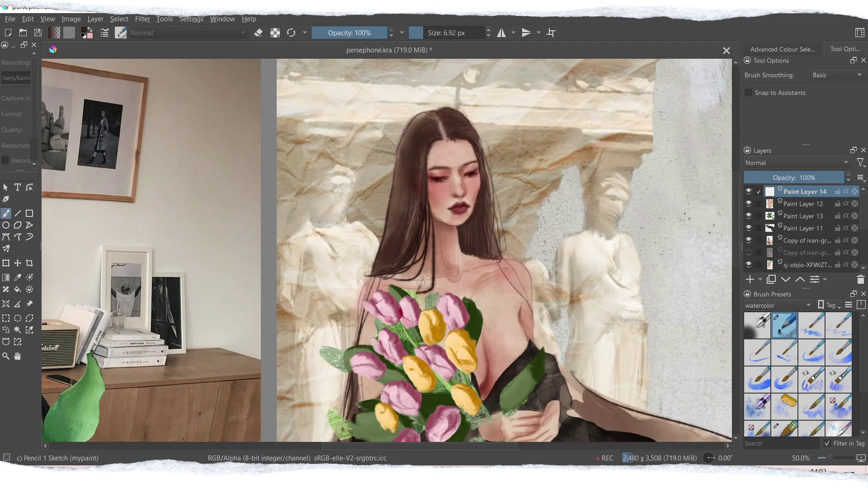
Draw loose hair strands over the tulips and both shoulders with Pencil 1 Sketch at 6.92 px and 5.15 px.
mouse_move(421, 279)
mouse_down()
mouse_move(408, 300)
mouse_move(420, 316)
mouse_move(367, 387)
mouse_move(377, 401)
mouse_move(343, 403)
mouse_move(341, 415)
mouse_up()
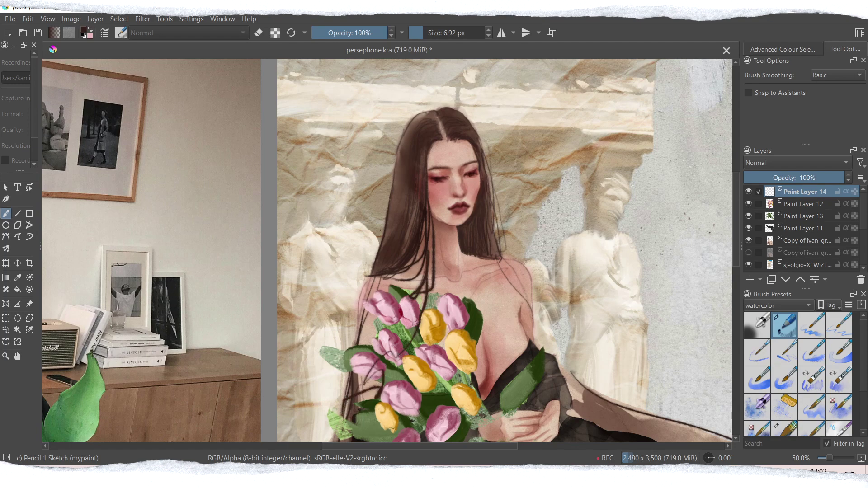
drag(375, 278, 358, 353)
drag(492, 256, 532, 314)
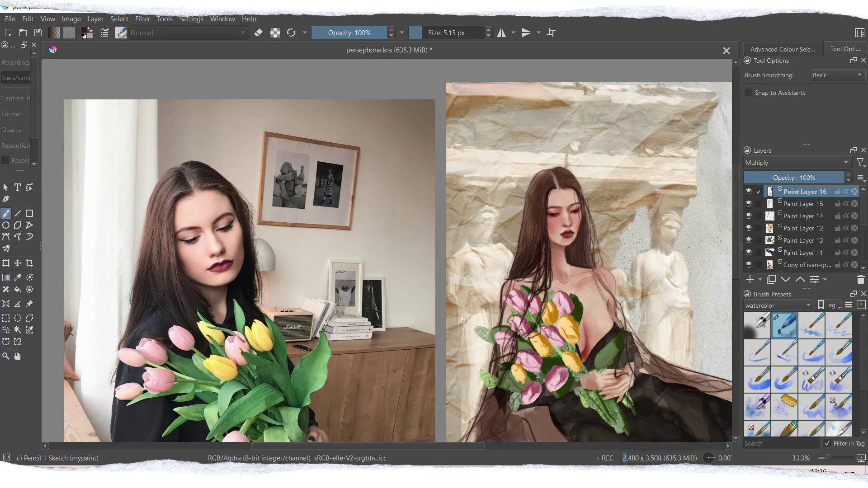
drag(518, 340, 532, 306)
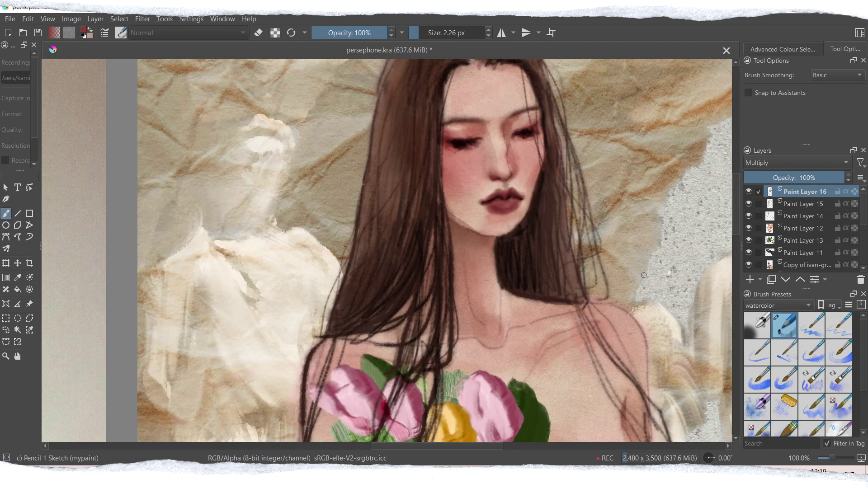
Paint gold-leaf crown details in the hair beside the face with WaterC Basic Lines-Wet at 120 px on Paint Layer 17.
ctrl+click(502, 194)
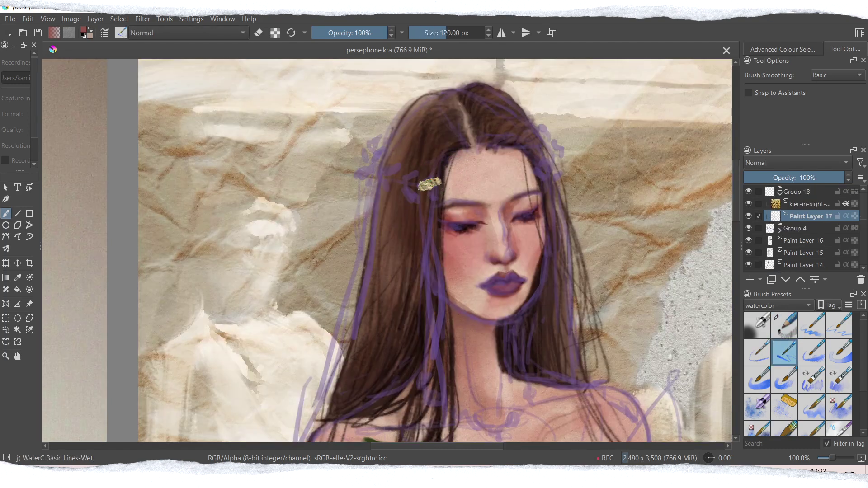
mouse_move(438, 202)
mouse_down()
mouse_move(410, 177)
mouse_move(416, 173)
mouse_move(417, 202)
mouse_move(411, 197)
mouse_move(390, 174)
mouse_move(394, 164)
mouse_move(401, 223)
mouse_move(406, 165)
mouse_move(389, 198)
mouse_move(373, 154)
mouse_move(384, 168)
mouse_move(362, 172)
mouse_move(374, 174)
mouse_move(367, 156)
mouse_move(371, 168)
mouse_move(380, 136)
mouse_move(389, 151)
mouse_move(407, 138)
mouse_move(413, 163)
mouse_up()
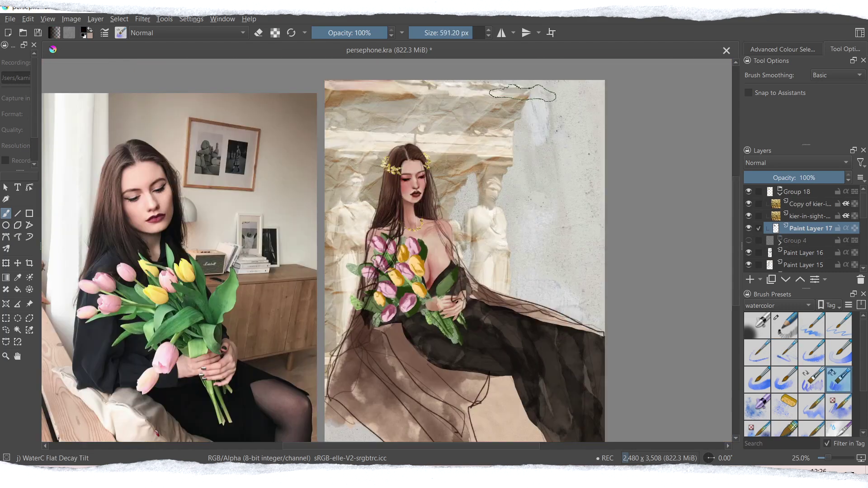
Brush gold foil patches over the background on both sides of the figure using WaterC Flat Decay Tilt at 591.20 px.
mouse_move(522, 93)
mouse_down()
mouse_move(518, 190)
mouse_move(514, 177)
mouse_move(509, 183)
mouse_move(516, 273)
mouse_up()
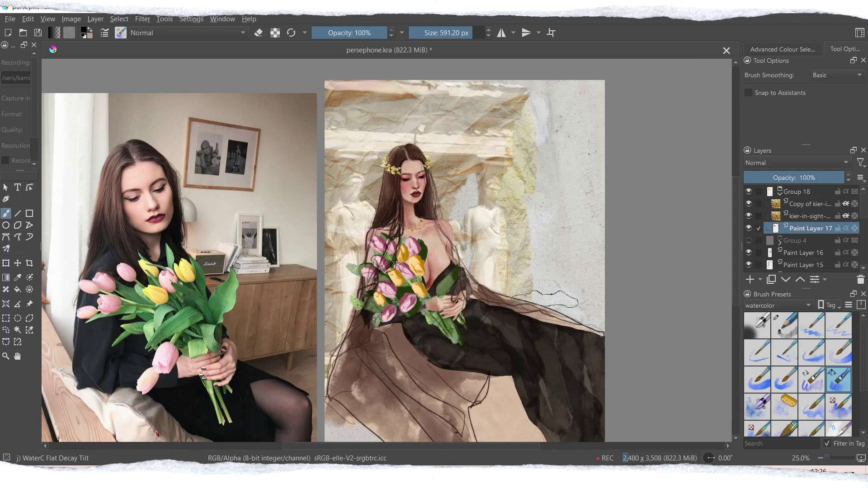
drag(549, 188, 559, 304)
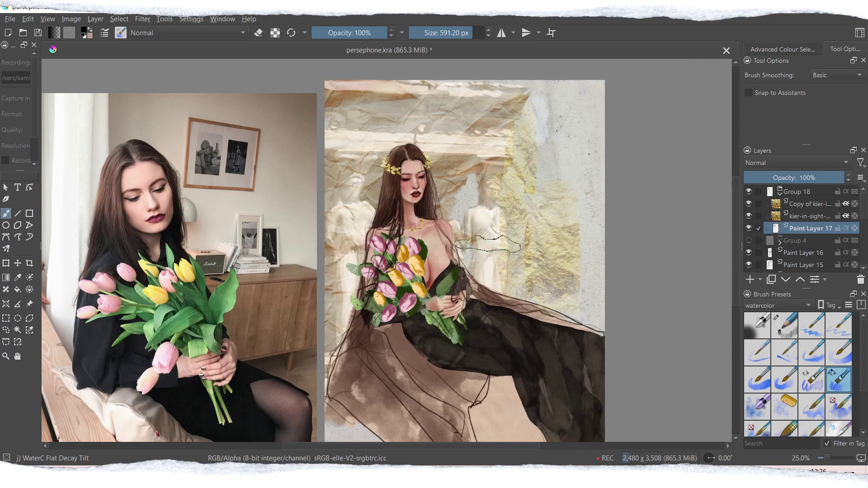
mouse_move(337, 272)
mouse_down()
mouse_move(329, 359)
mouse_move(345, 248)
mouse_up()
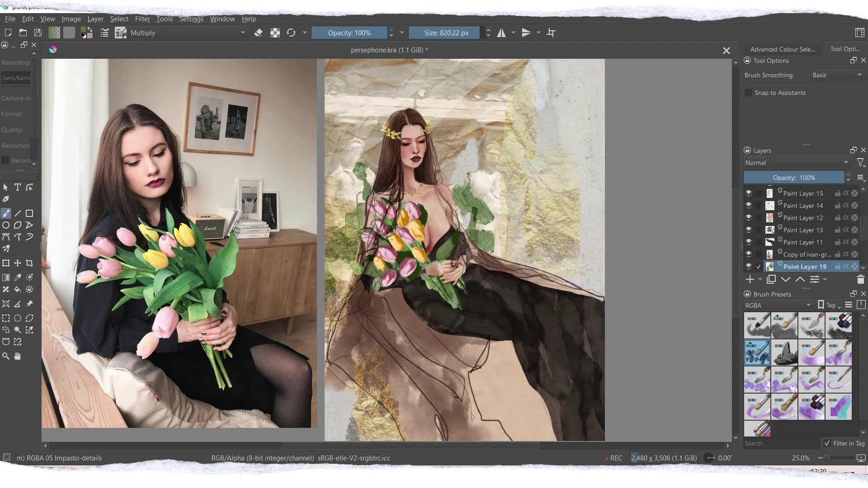
drag(342, 178, 337, 168)
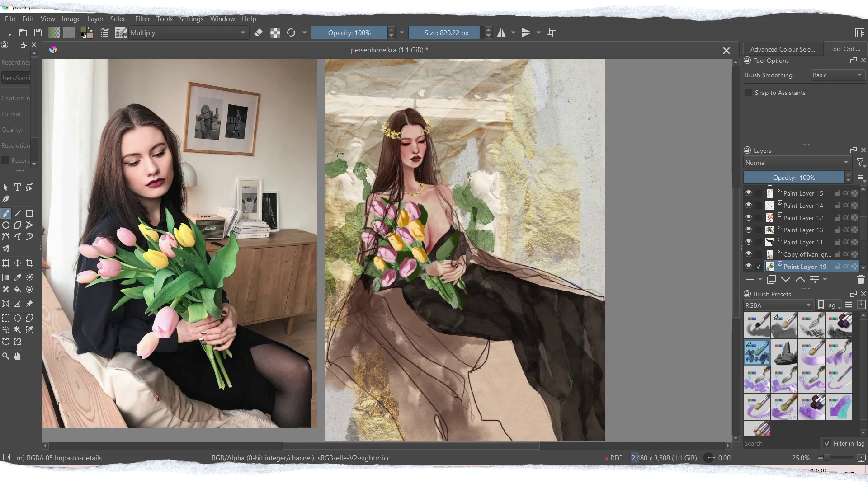
key(ctrl+z)
mouse_move(353, 183)
mouse_down()
mouse_move(366, 149)
mouse_move(380, 176)
mouse_move(343, 213)
mouse_up()
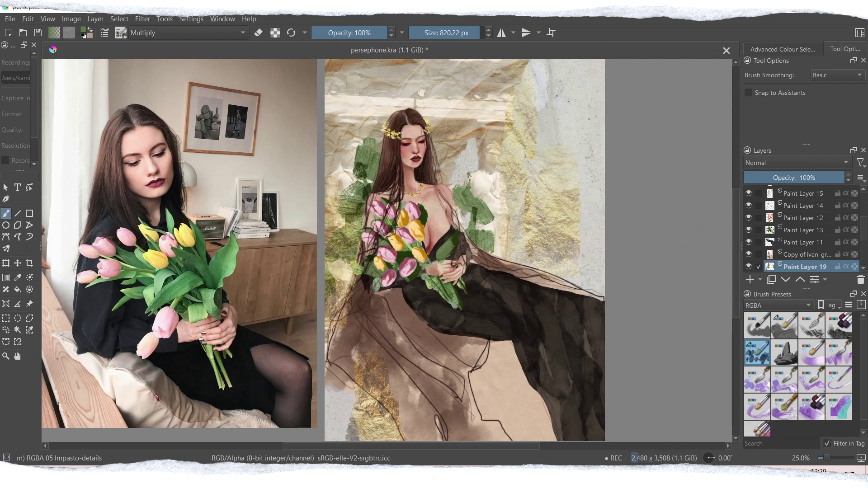
key(ctrl+z)
key(ctrl+z)
key(ctrl+z)
Paint a leafy green vine climbing beside the hair and across the temple with RGBA 05 Impasto-details at 820.22 px in Multiply mode.
click(367, 117)
click(378, 101)
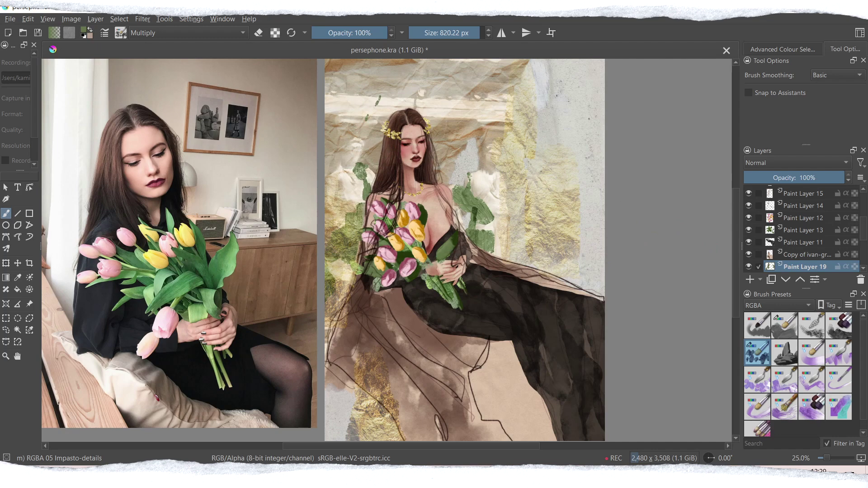
mouse_move(369, 116)
mouse_down()
mouse_move(362, 170)
mouse_move(354, 161)
mouse_move(329, 175)
mouse_up()
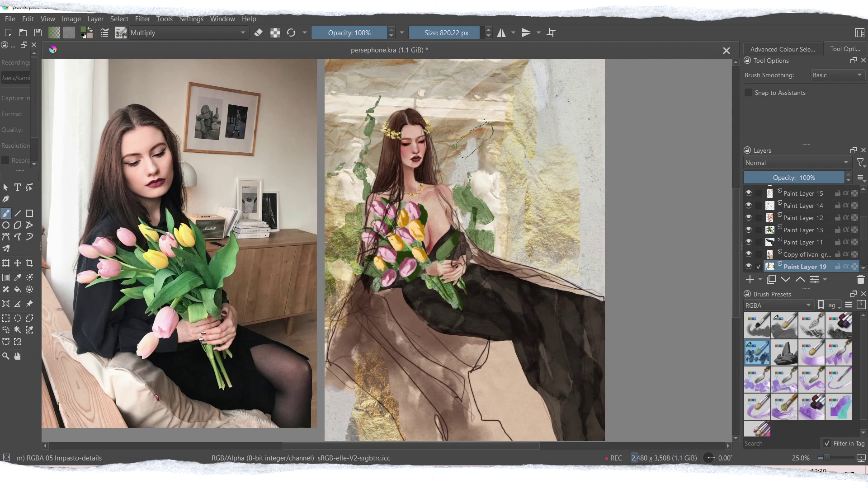
mouse_move(362, 106)
mouse_down()
mouse_move(339, 79)
mouse_move(380, 72)
mouse_move(361, 90)
mouse_move(380, 66)
mouse_move(395, 93)
mouse_move(430, 67)
mouse_move(423, 82)
mouse_move(450, 64)
mouse_up()
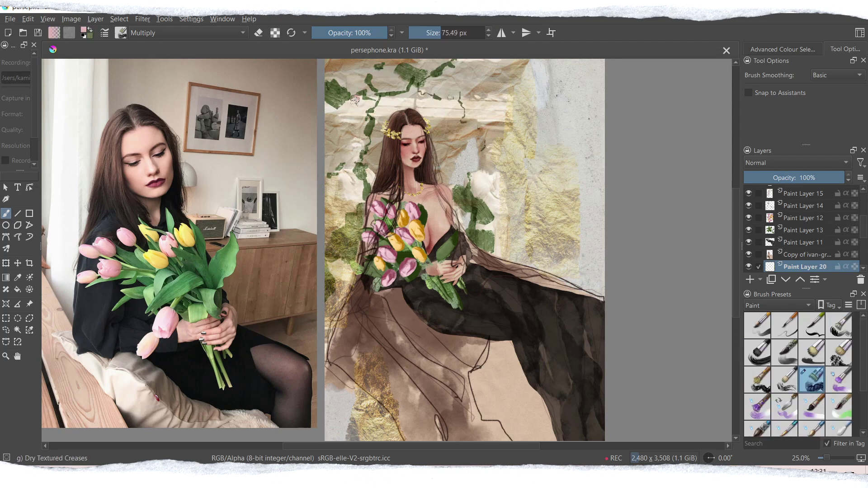
Dab pink roses along the vines with Dry Textured Creases at 75.49 px, and highlight them in Screen mode at 66.32 px.
click(358, 98)
click(363, 131)
mouse_move(418, 94)
mouse_down()
mouse_move(412, 85)
mouse_move(413, 97)
mouse_up()
drag(352, 173, 355, 176)
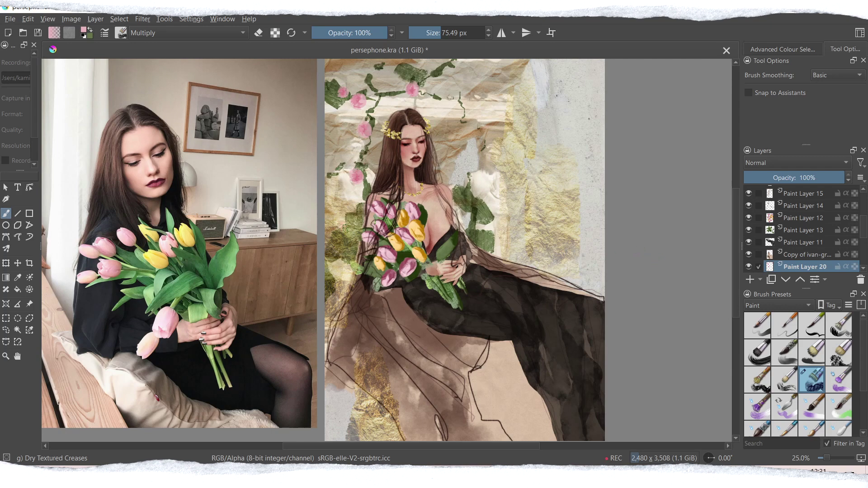
drag(352, 227, 348, 226)
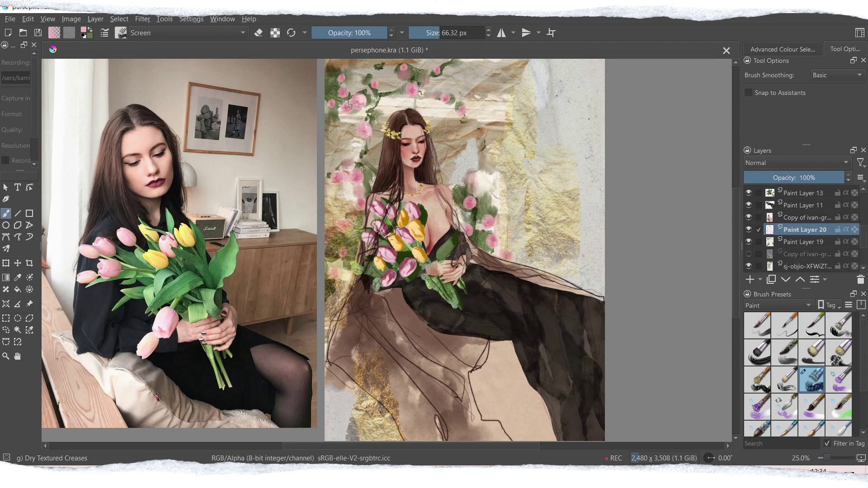
drag(411, 90, 412, 96)
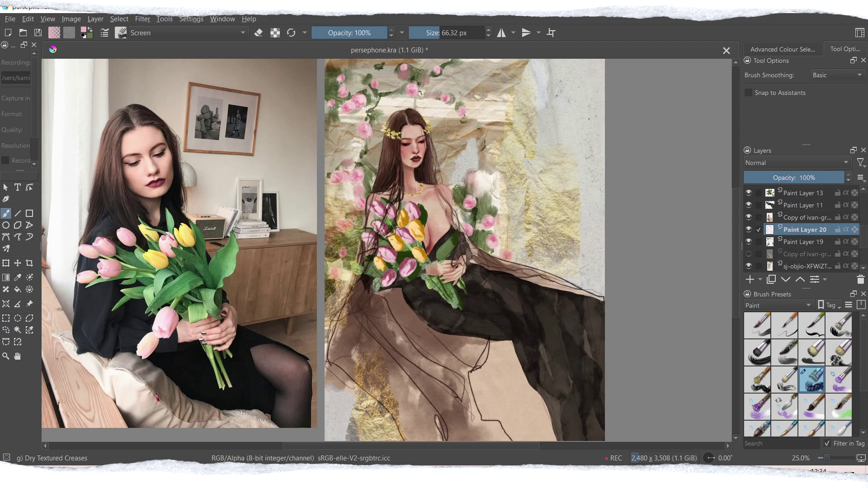
Make Paint Layer 12, above the leaf layer, the active layer.
drag(865, 238, 862, 219)
click(789, 254)
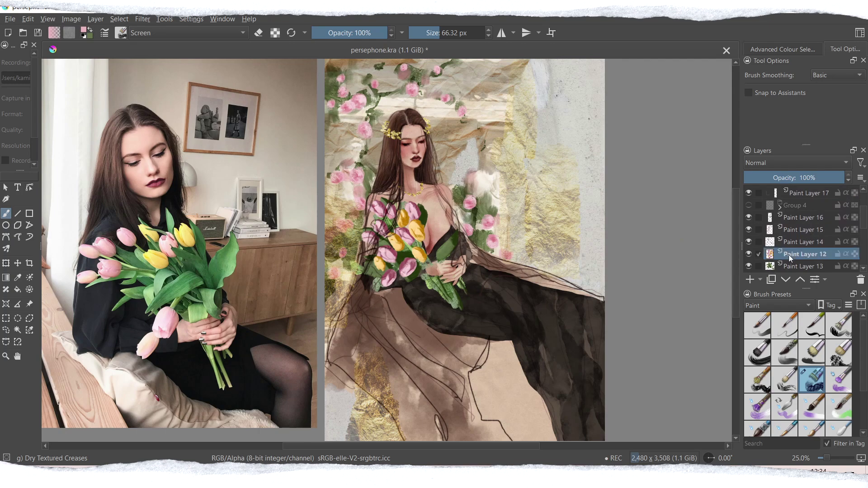